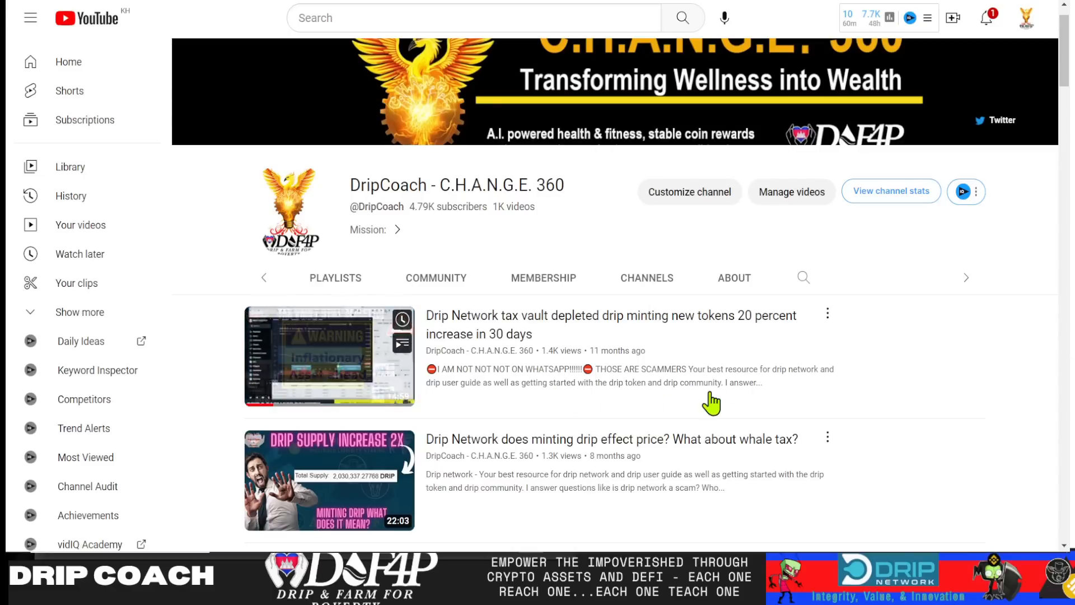
pyautogui.scroll(-1, 901, 411)
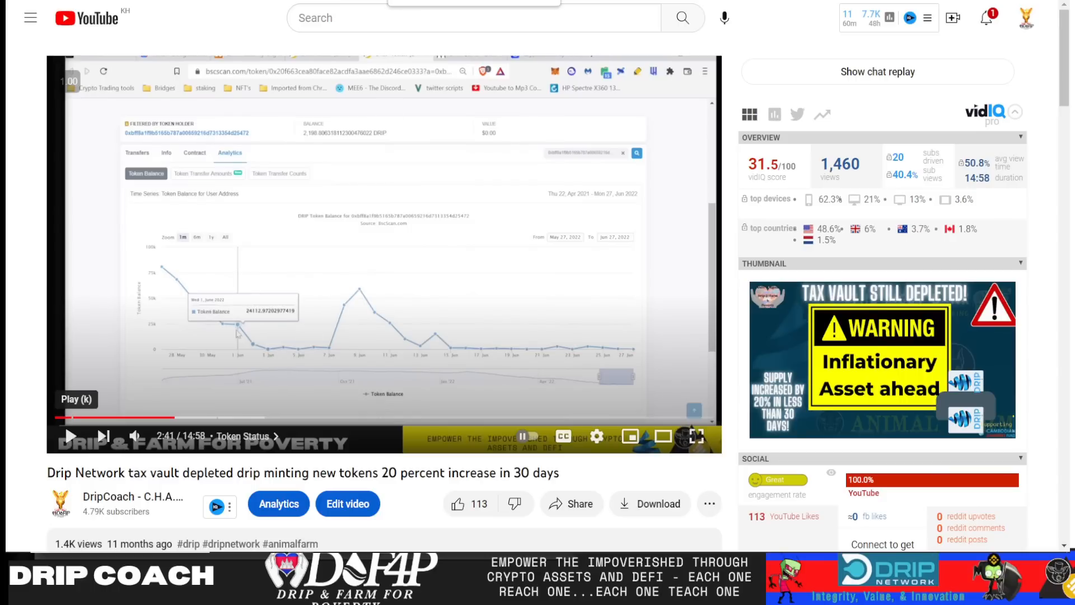
# Switch to the BscScan tab showing the filtered holder's DRIP balance chart falling from about 300k.
pyautogui.hotkey('ctrl', 'Tab')
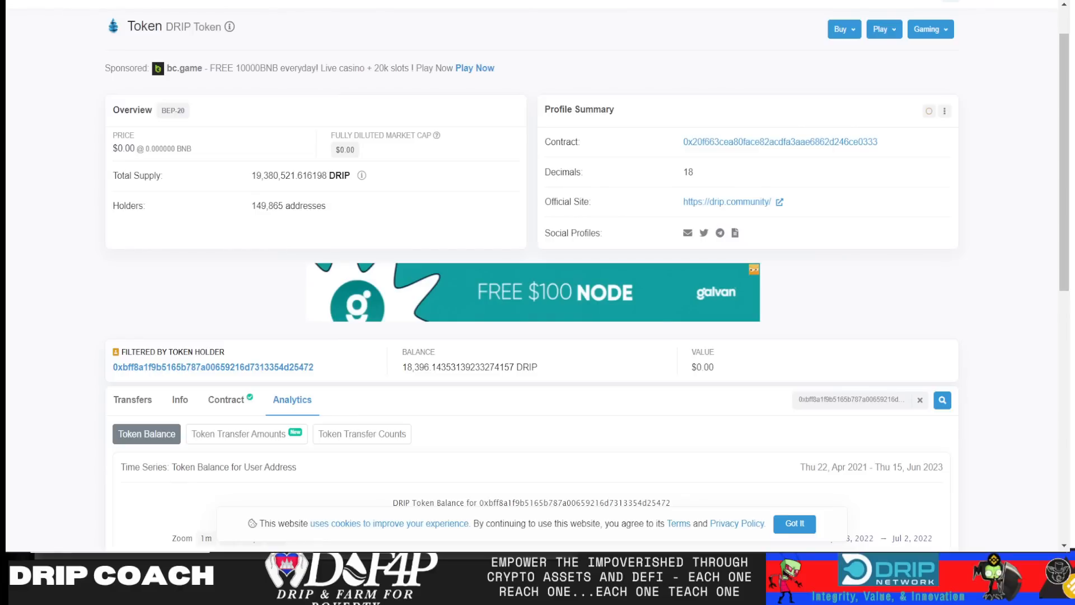
pyautogui.scroll(-1, 494, 59)
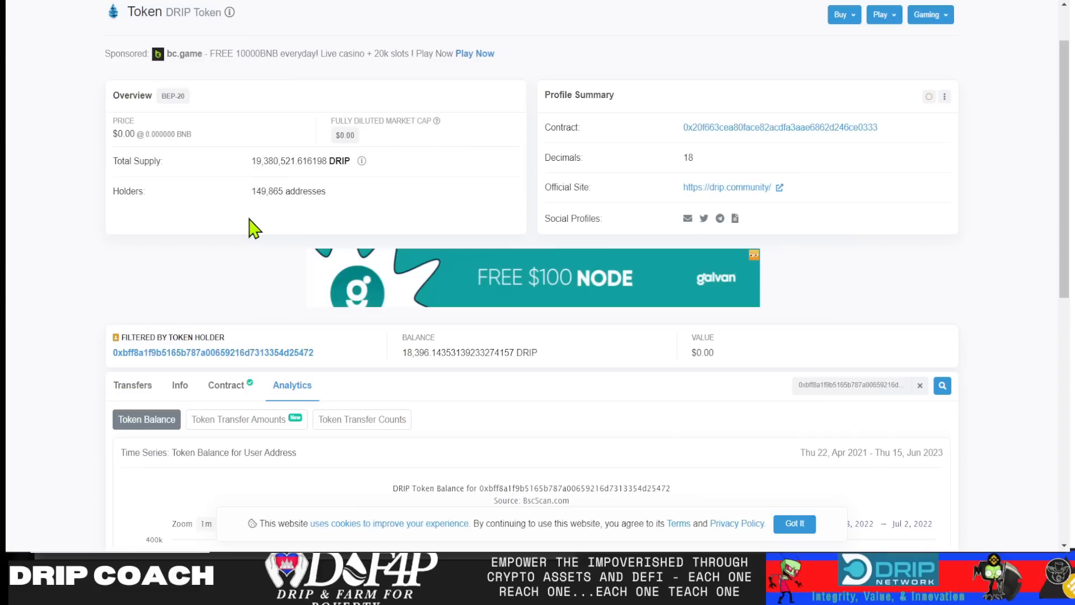
pyautogui.scroll(-3, 255, 228)
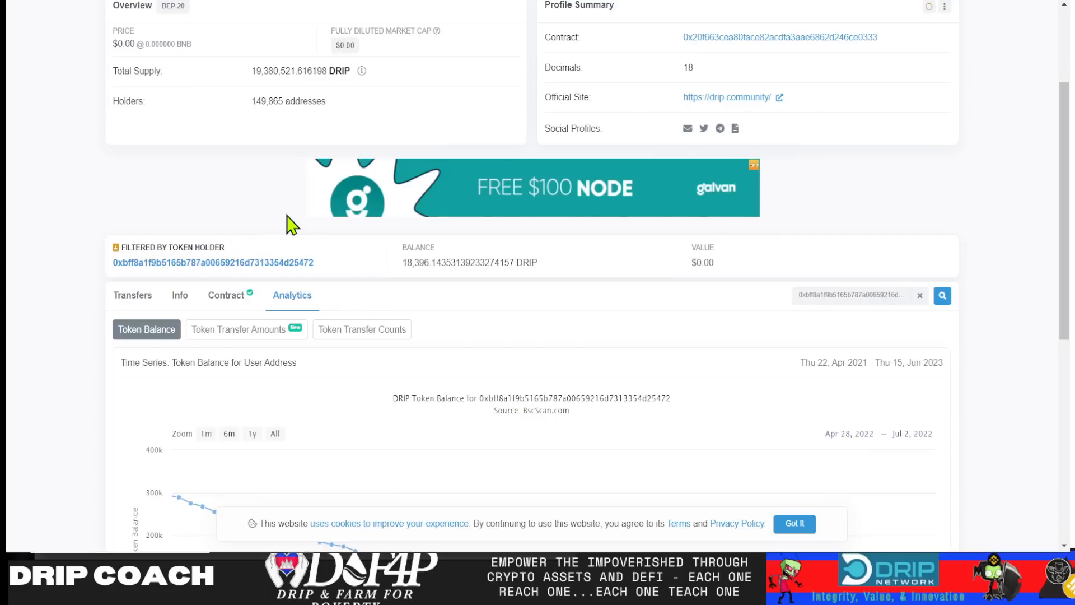
pyautogui.scroll(-3, 252, 231)
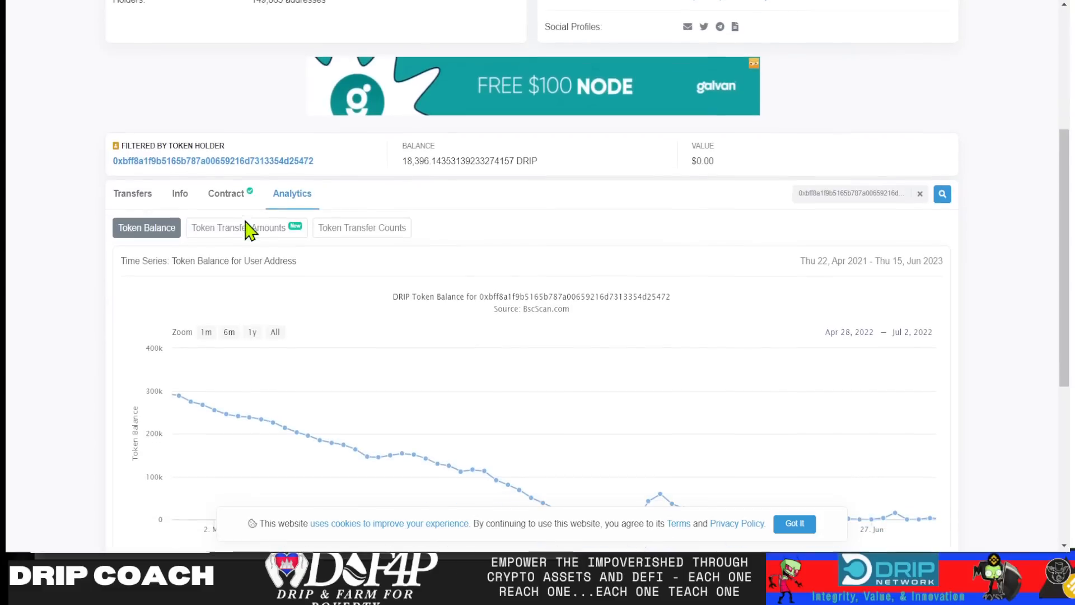
pyautogui.scroll(-3, 246, 229)
pyautogui.scroll(-3, 487, 240)
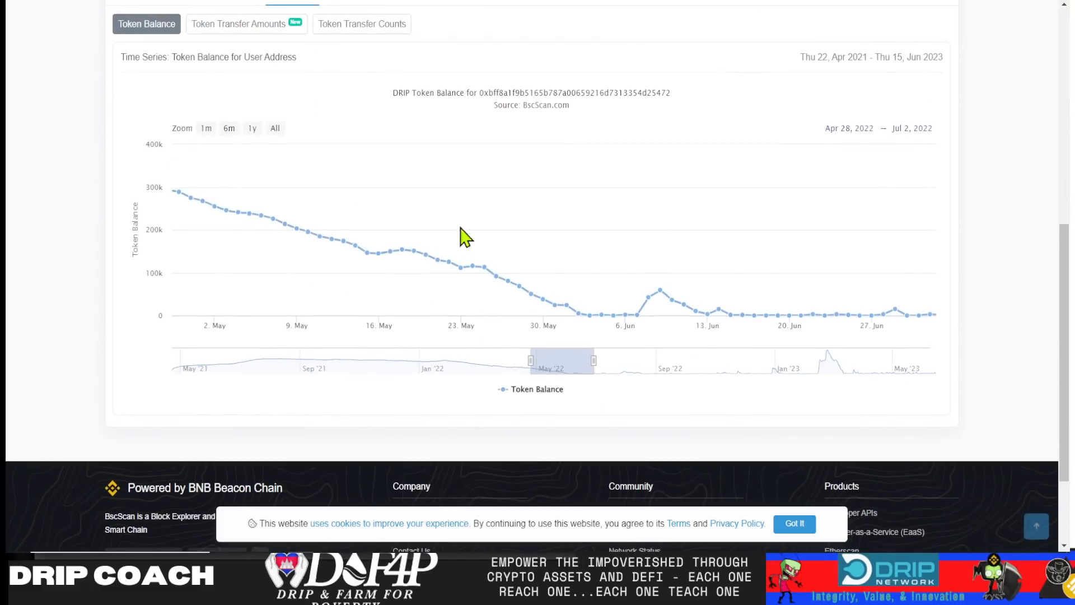
pyautogui.scroll(2, 370, 135)
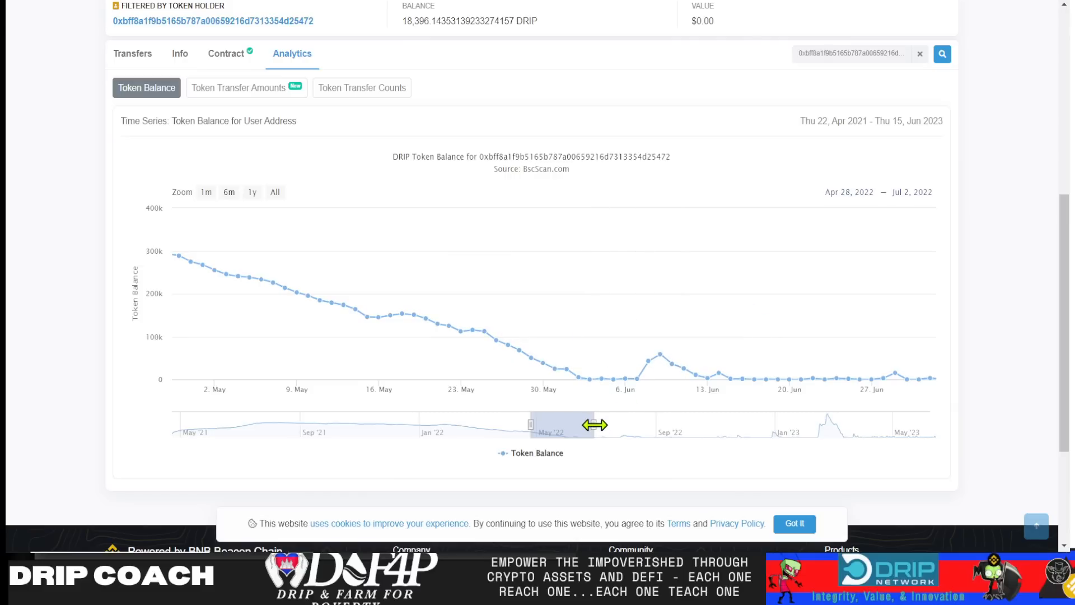
# Stretch the chart navigator handles so the balance chart spans April 2021 to May 2023.
pyautogui.moveTo(595, 426); pyautogui.dragTo(927, 424)
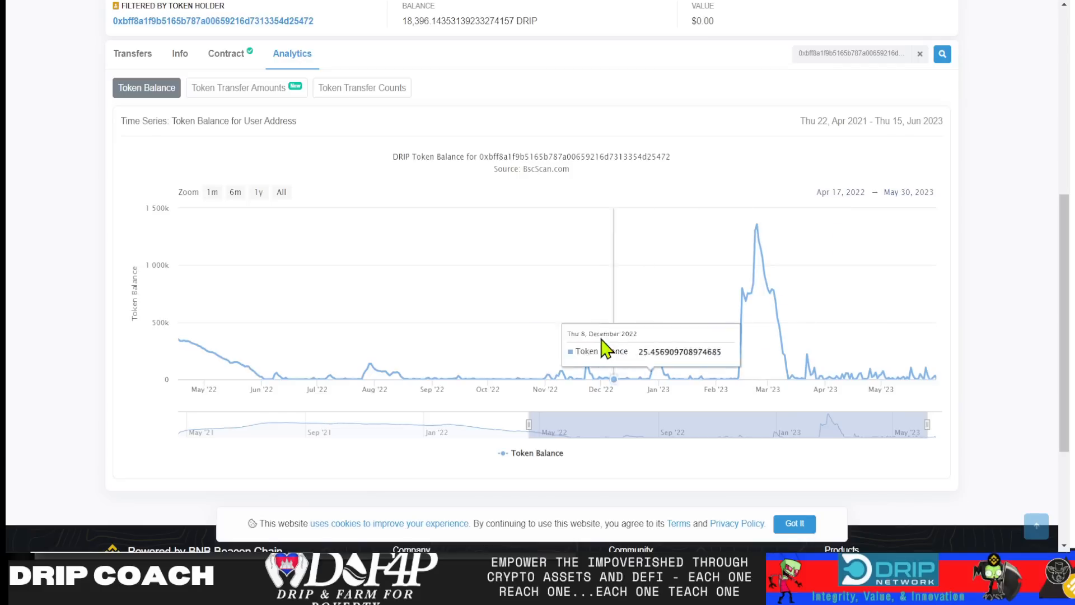
pyautogui.moveTo(529, 424)
pyautogui.mouseDown()
pyautogui.moveTo(289, 411)
pyautogui.moveTo(178, 424)
pyautogui.mouseUp()
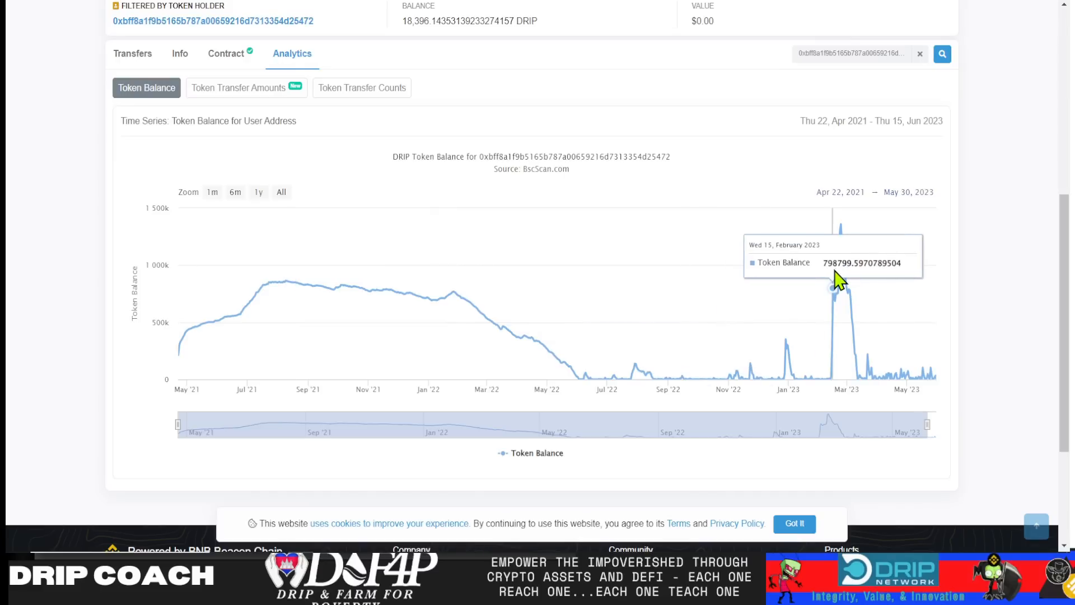
pyautogui.scroll(4, 740, 176)
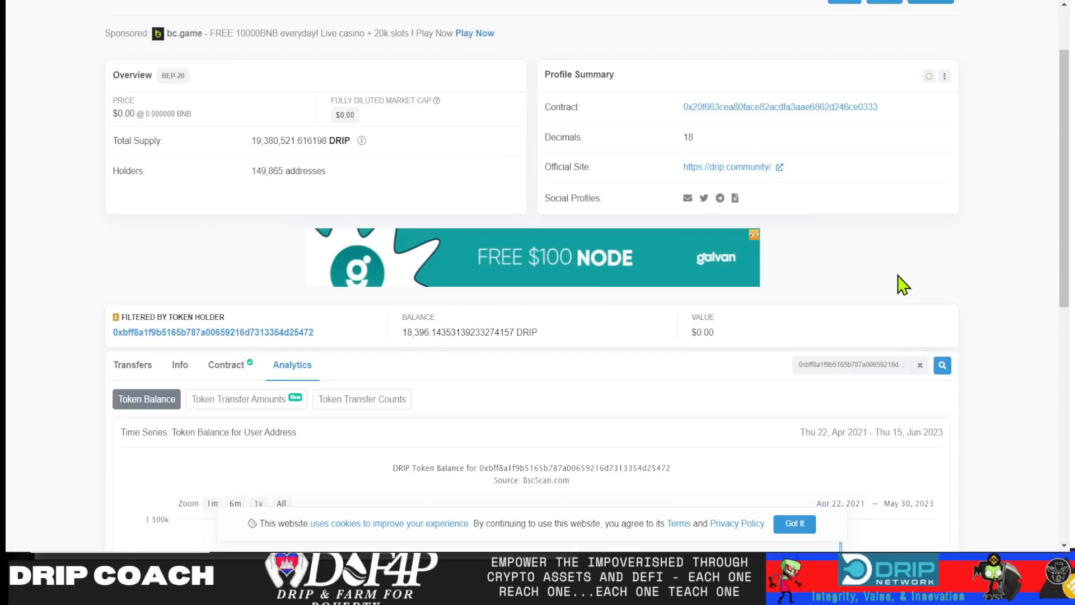
pyautogui.moveTo(277, 141)
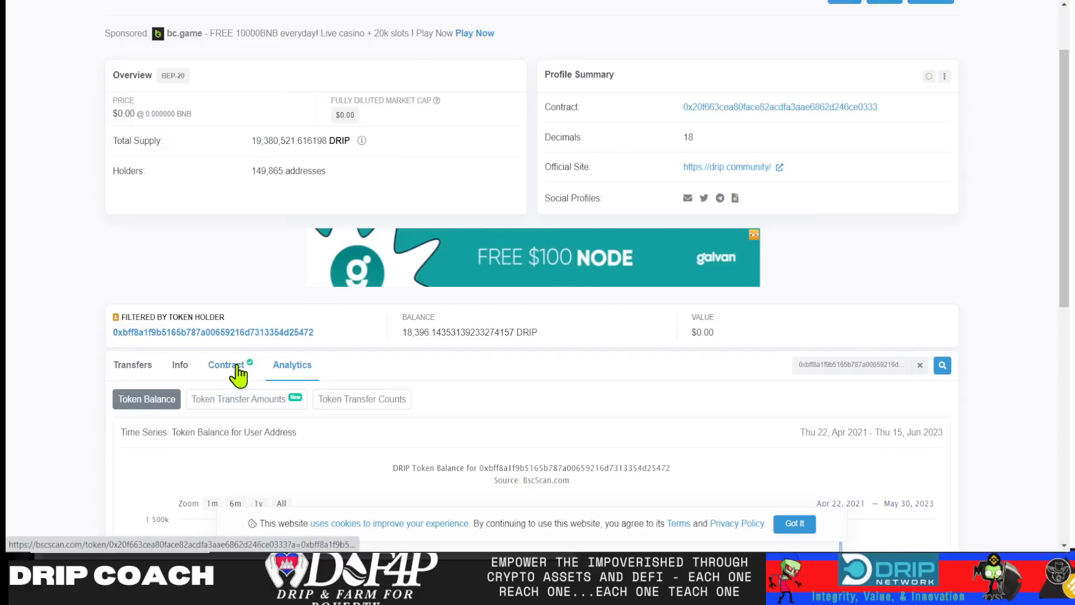
# View the verified DripToken contract source, then its writable functions like mint and finishMinting.
pyautogui.click(235, 365)
pyautogui.scroll(-3, 223, 341)
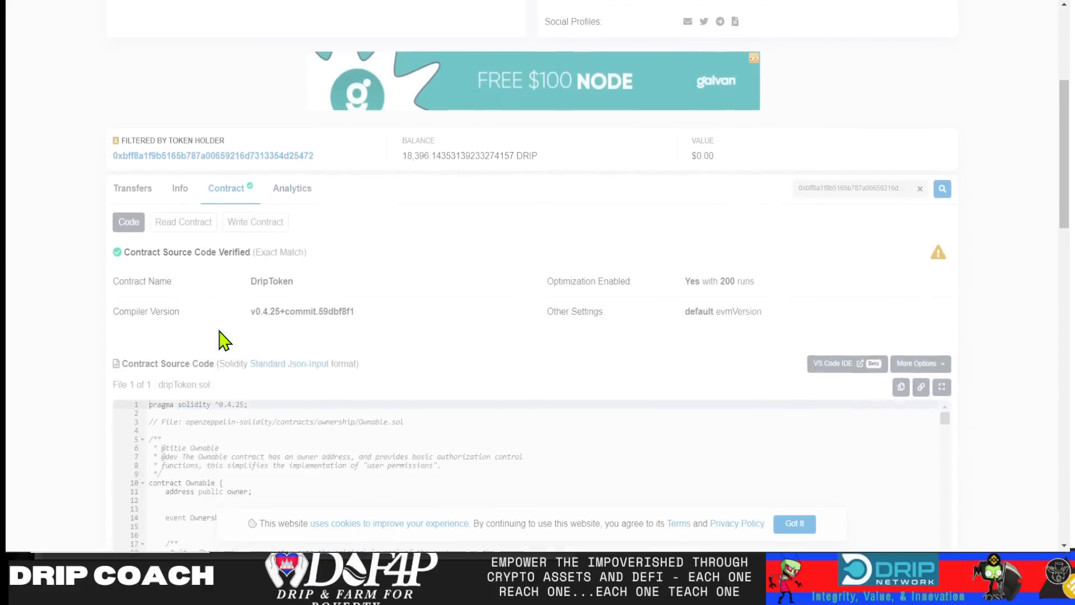
pyautogui.scroll(-2, 222, 340)
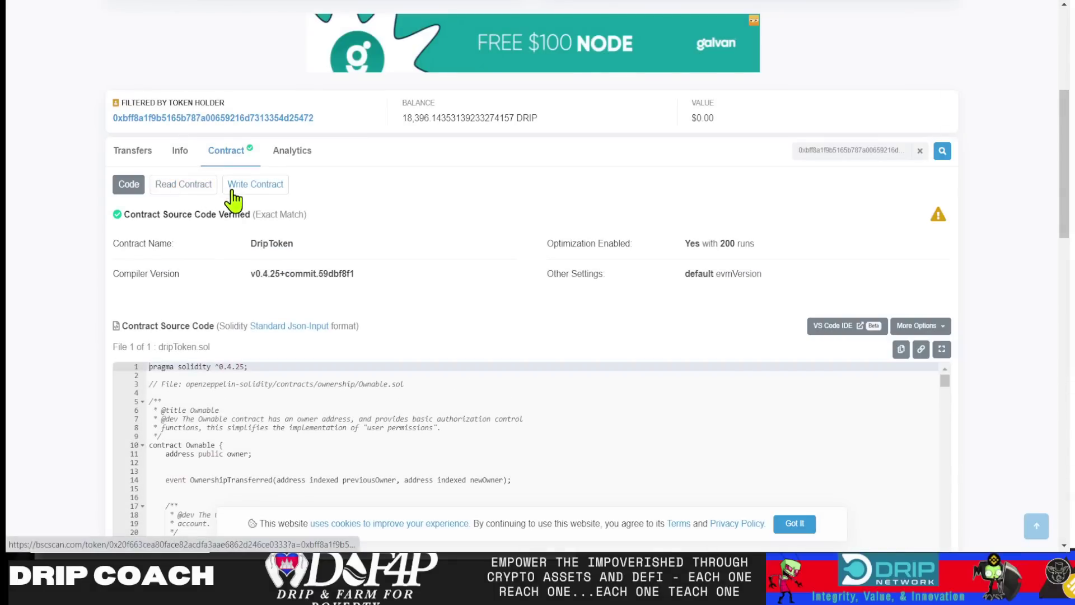
pyautogui.click(255, 184)
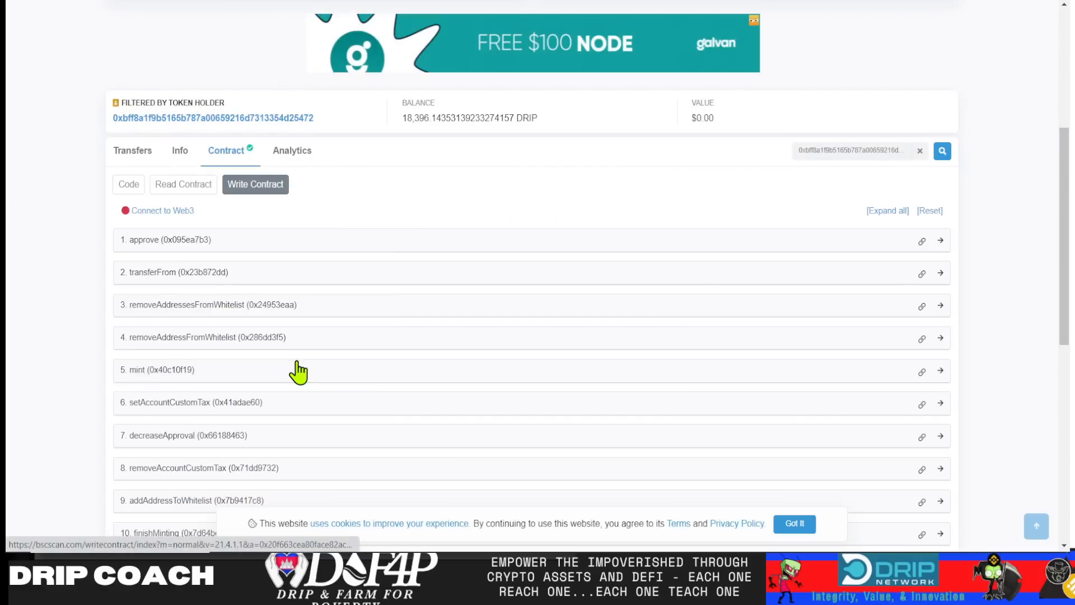
pyautogui.scroll(-3, 223, 307)
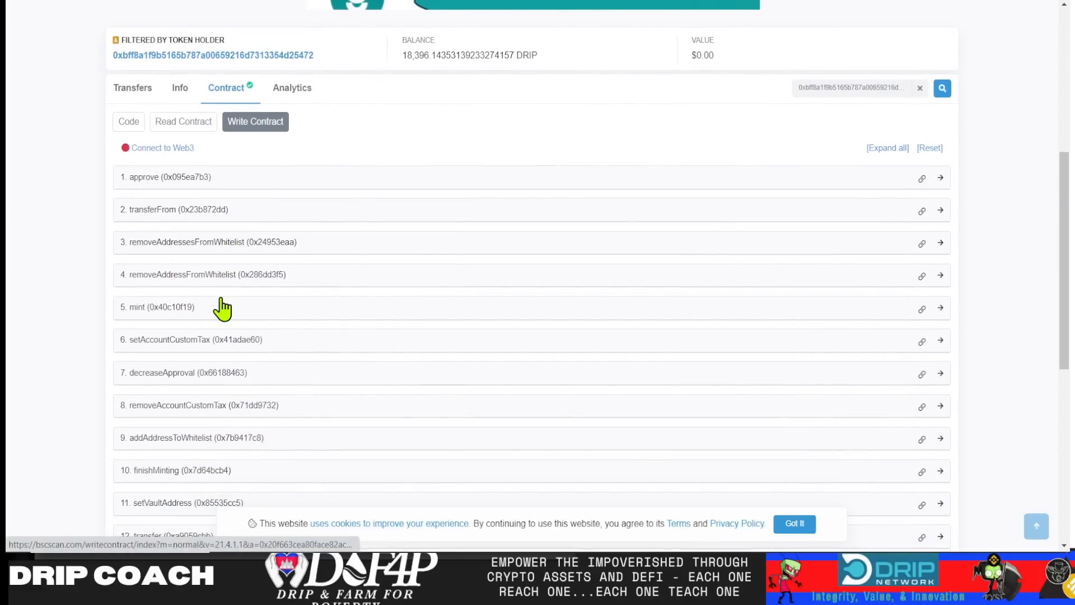
pyautogui.scroll(-2, 222, 308)
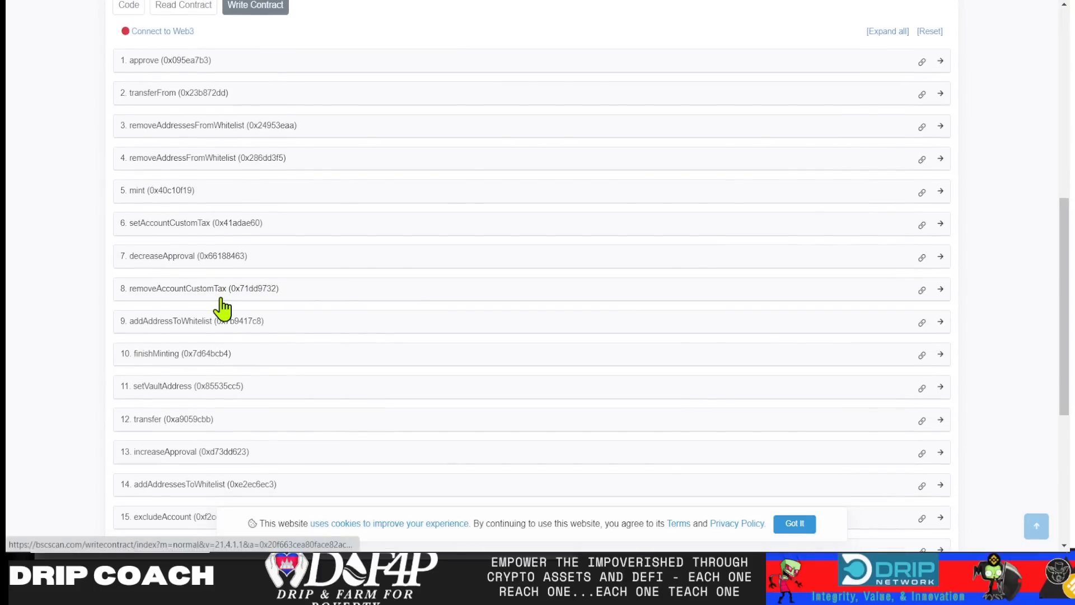
pyautogui.scroll(-1, 223, 307)
pyautogui.scroll(-1, 222, 308)
pyautogui.scroll(-2, 222, 307)
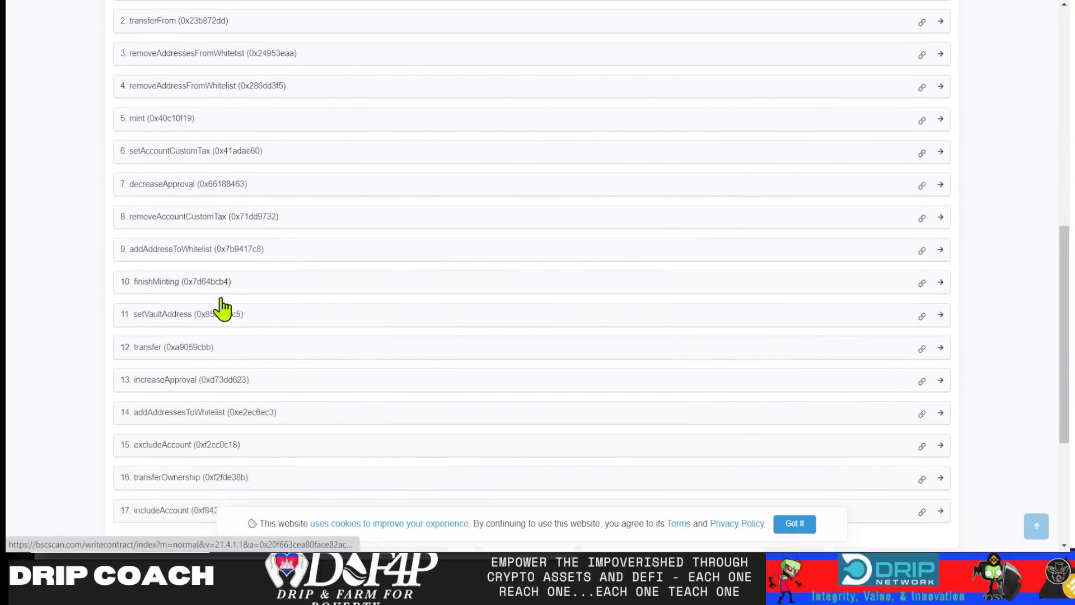
pyautogui.scroll(1, 223, 308)
pyautogui.scroll(1, 222, 308)
pyautogui.scroll(1, 223, 307)
pyautogui.scroll(4, 223, 308)
pyautogui.scroll(4, 223, 308)
pyautogui.scroll(1, 222, 308)
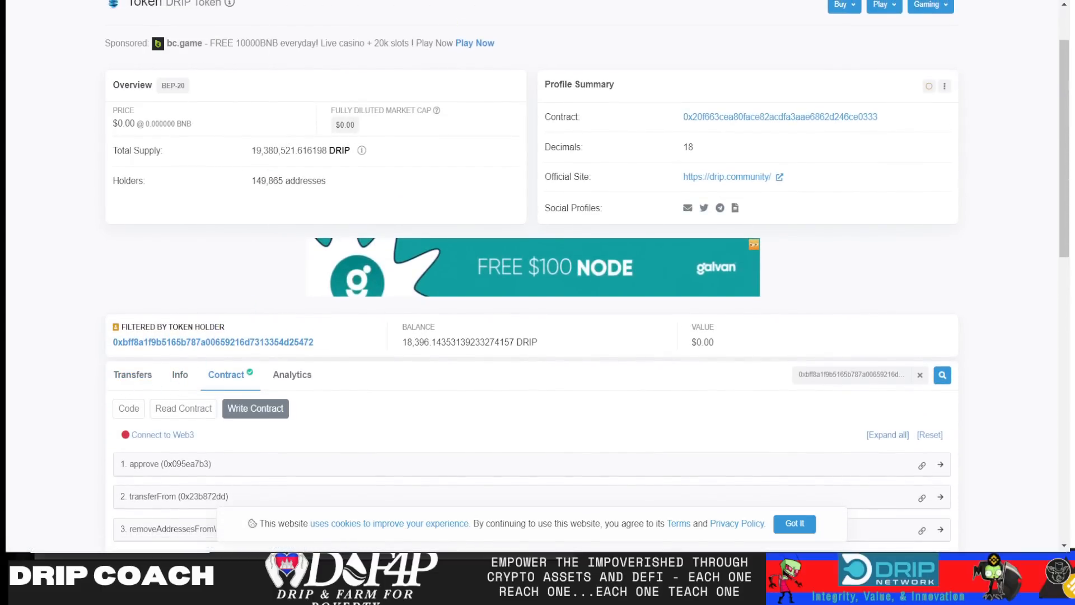
# Go back to the DRIP Holders tab listing the PCS DEX DRIP/BUSD pool and Faucet on top.
pyautogui.hotkey('alt', 'Left')
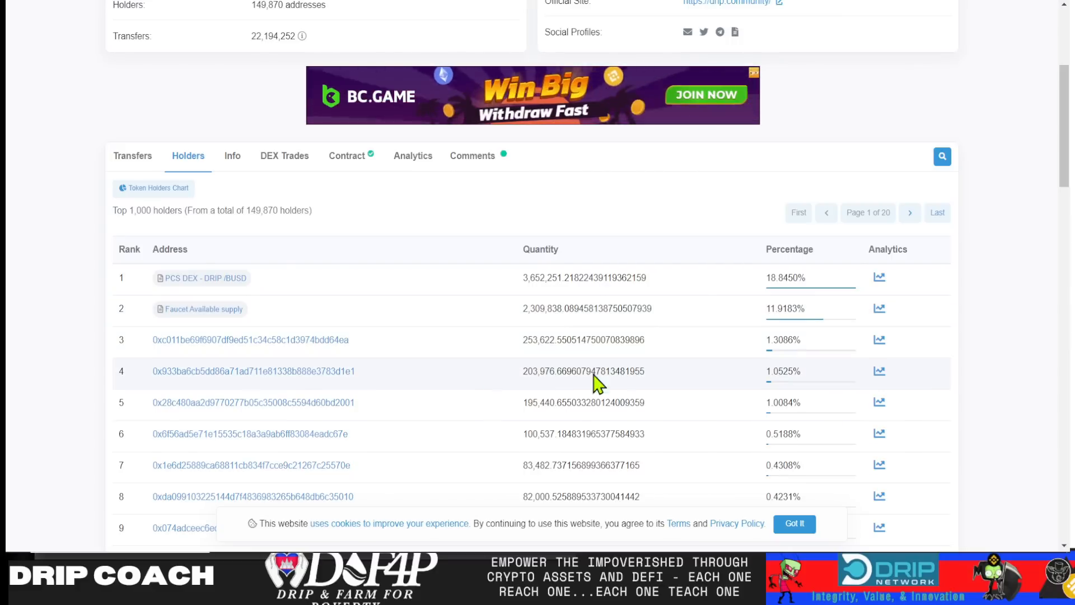
pyautogui.scroll(-1, 572, 364)
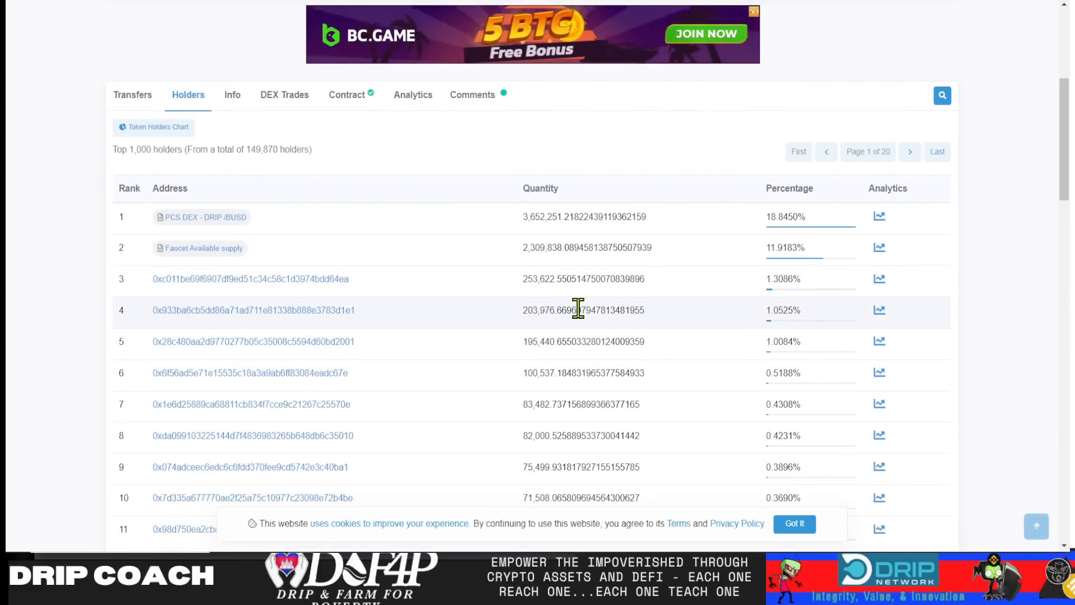
pyautogui.scroll(-1, 494, 315)
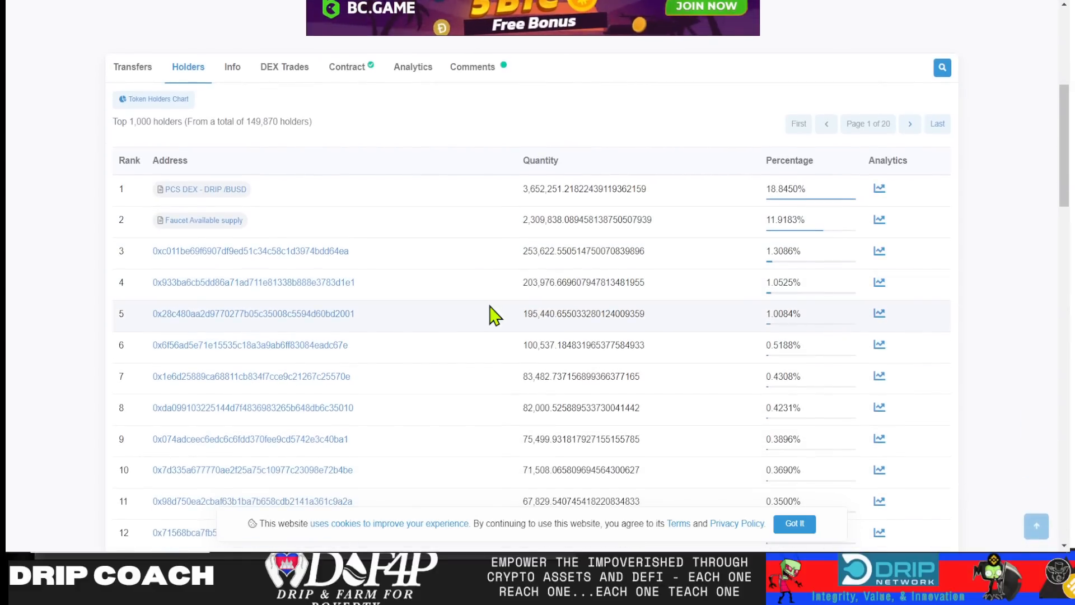
pyautogui.scroll(-1, 493, 316)
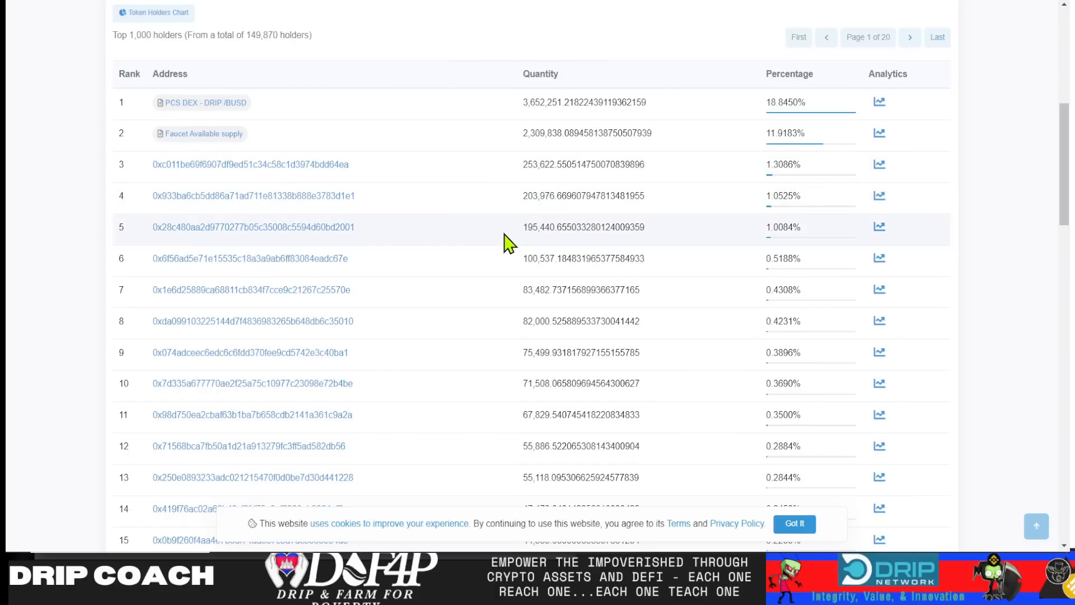
pyautogui.scroll(2, 435, 286)
pyautogui.scroll(2, 434, 286)
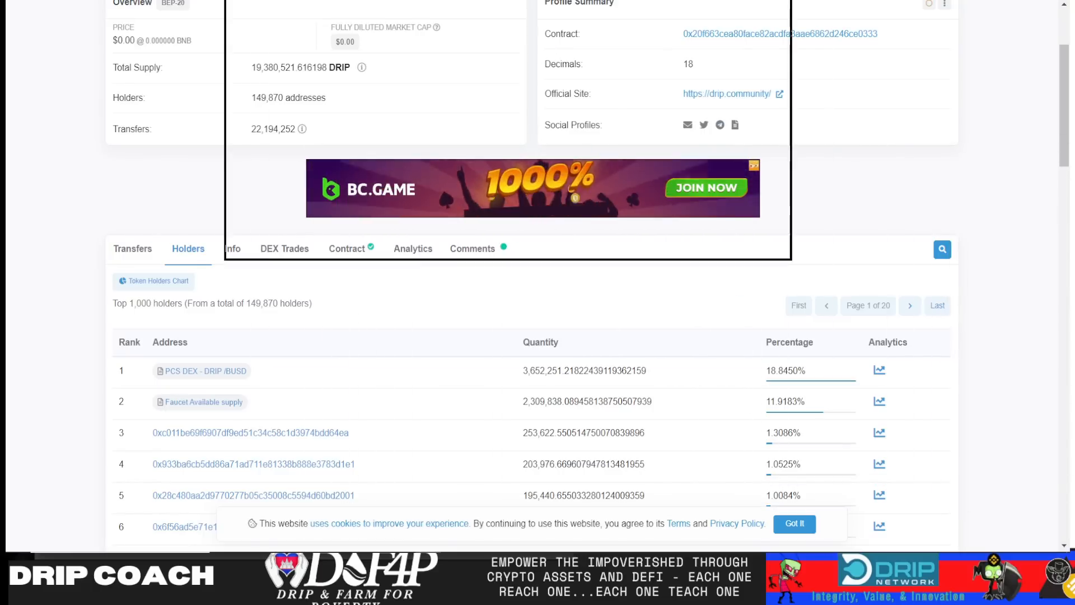
# Switch to the Excel sheet showing ~47,742 DRIP daily and ~13 days till 20M.
pyautogui.hotkey('alt', 'Tab')
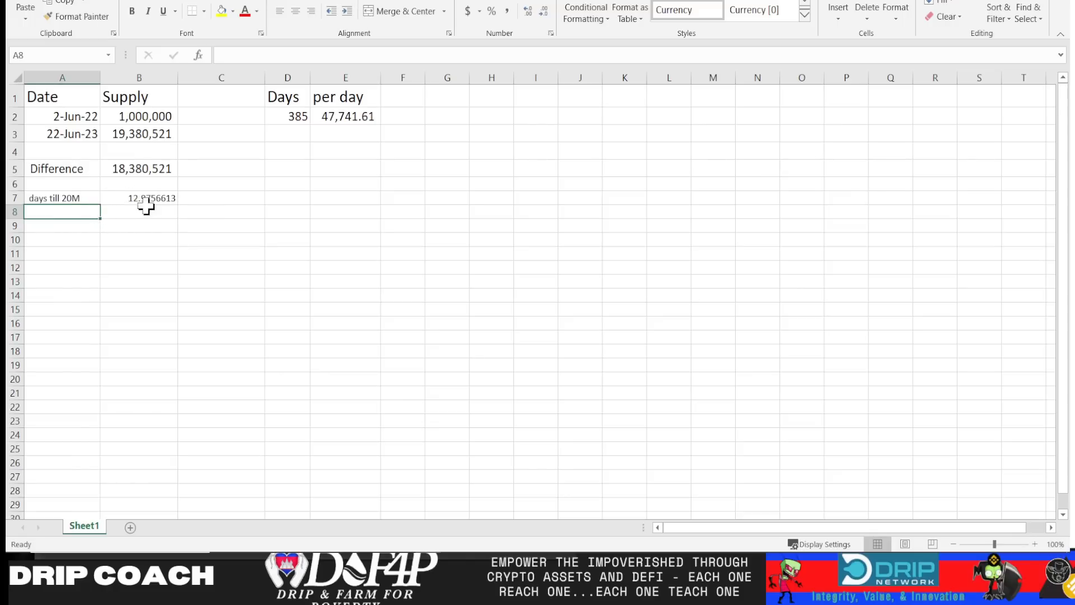
# Inspect the days-till-20M formula in cell B7, then move to an empty cell.
pyautogui.click(152, 199)
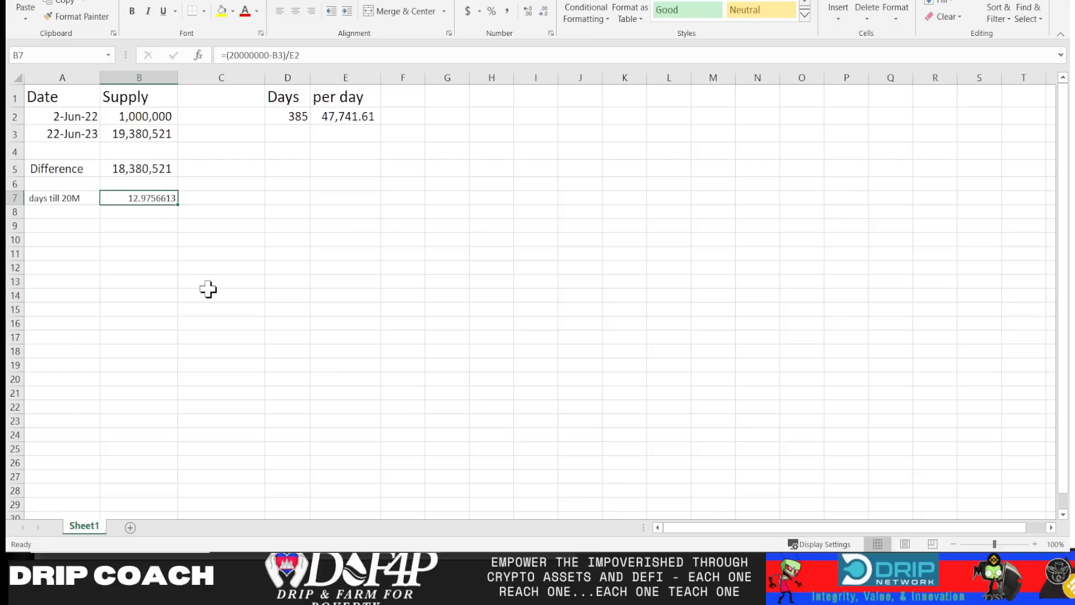
pyautogui.click(269, 271)
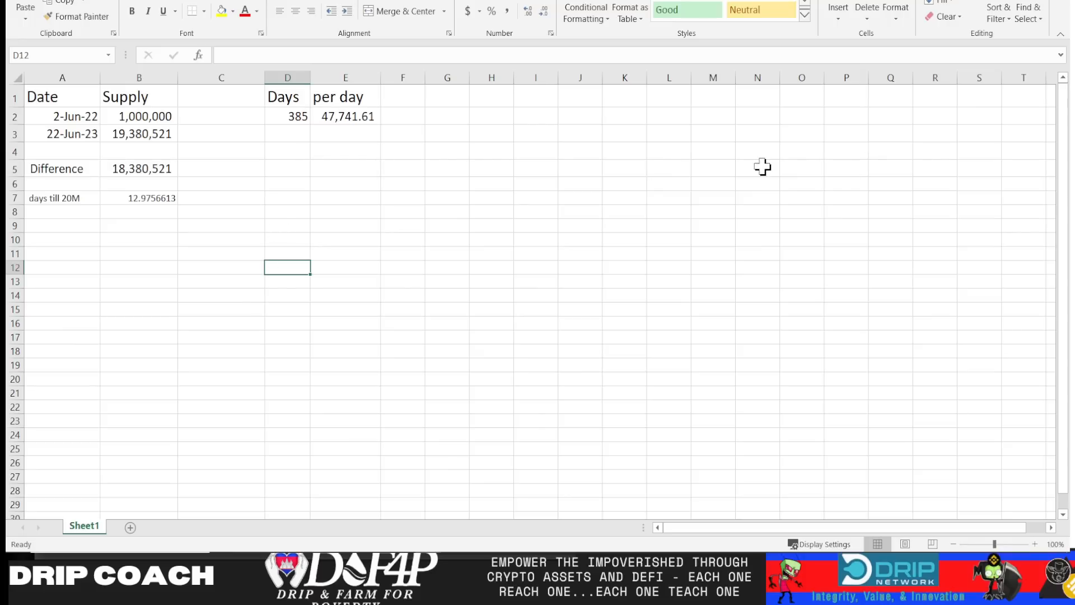
pyautogui.hotkey('alt', 'Tab')
pyautogui.hotkey('alt', 'Tab')
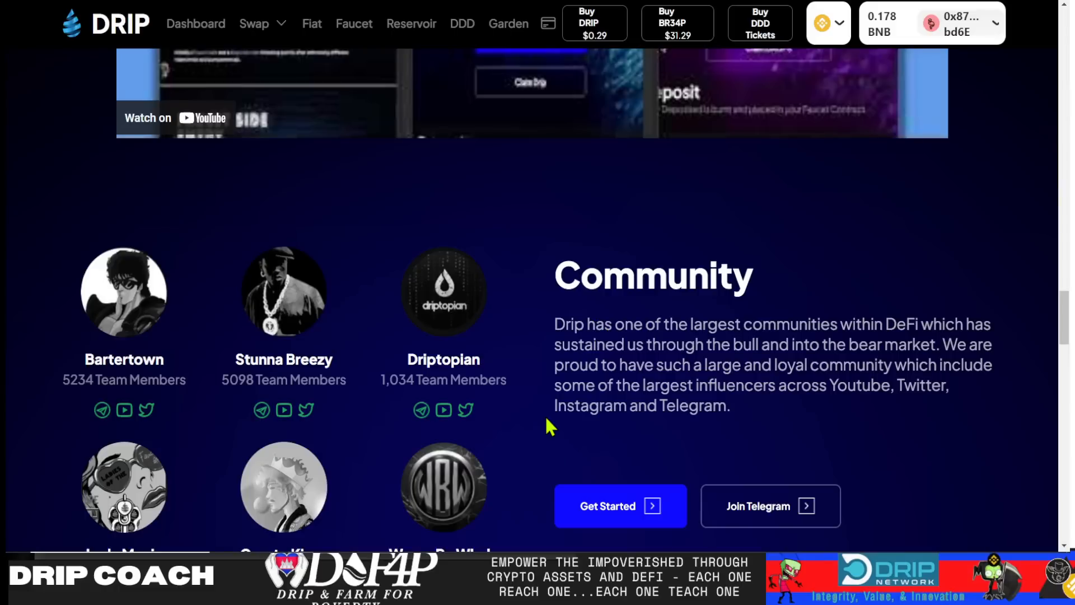
pyautogui.scroll(3, 545, 415)
pyautogui.scroll(3, 545, 415)
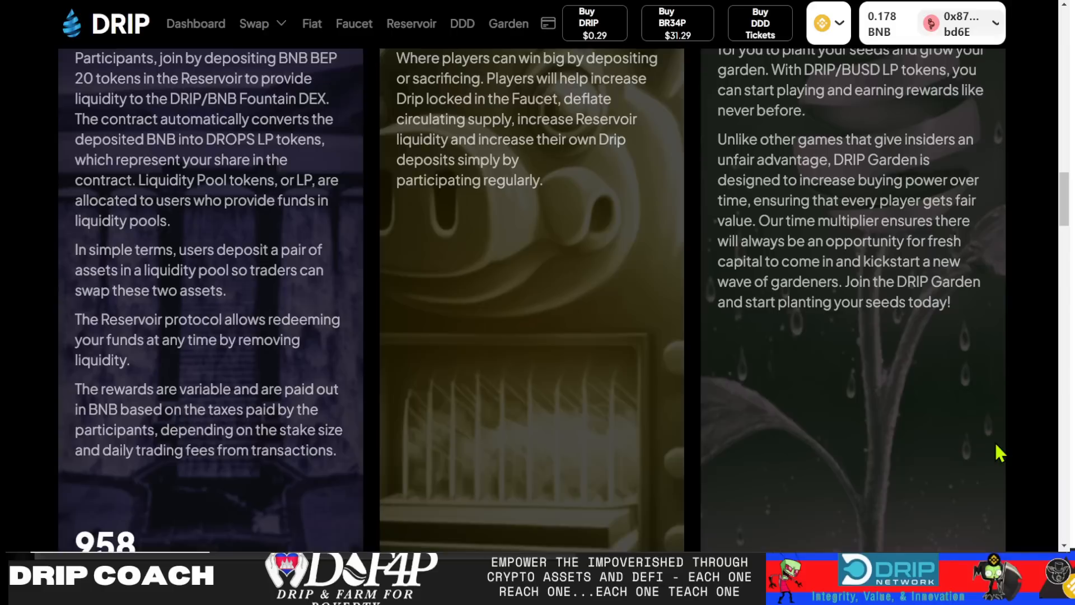
pyautogui.scroll(-2, 995, 441)
pyautogui.scroll(-3, 994, 442)
pyautogui.scroll(-2, 851, 500)
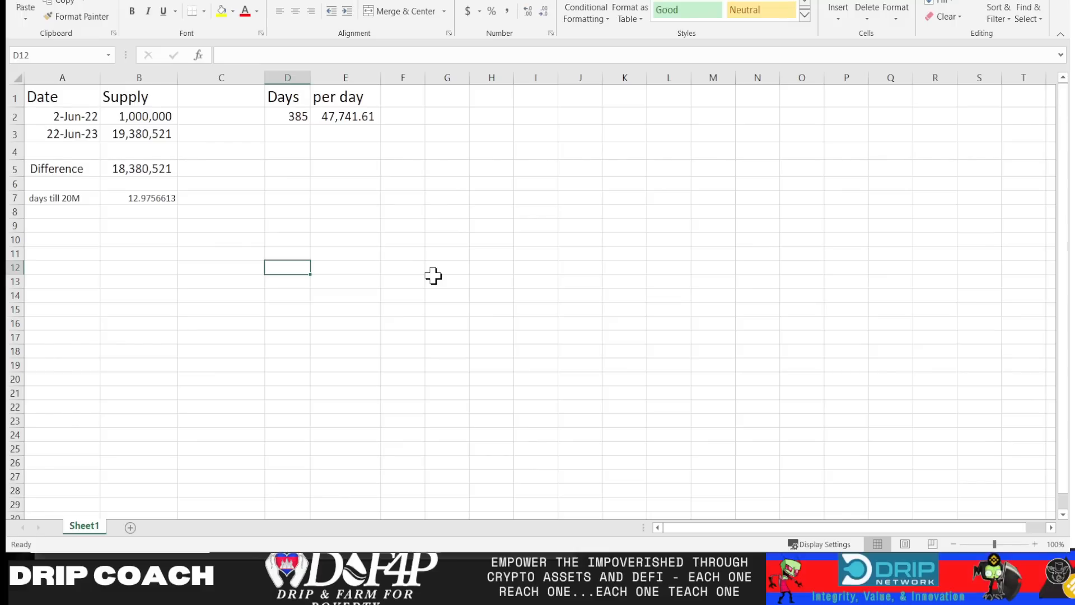
# Leave Excel for the browser showing the Project Great Life by PGL Global, Inc. Facebook page.
pyautogui.click(434, 279)
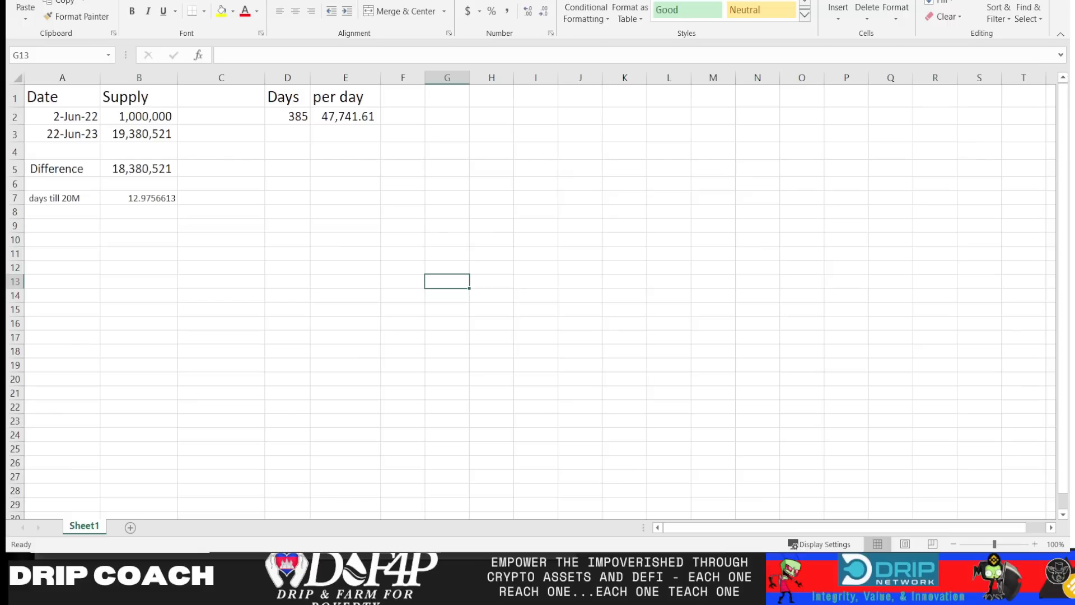
pyautogui.hotkey('alt', 'Tab')
pyautogui.scroll(1, 946, 302)
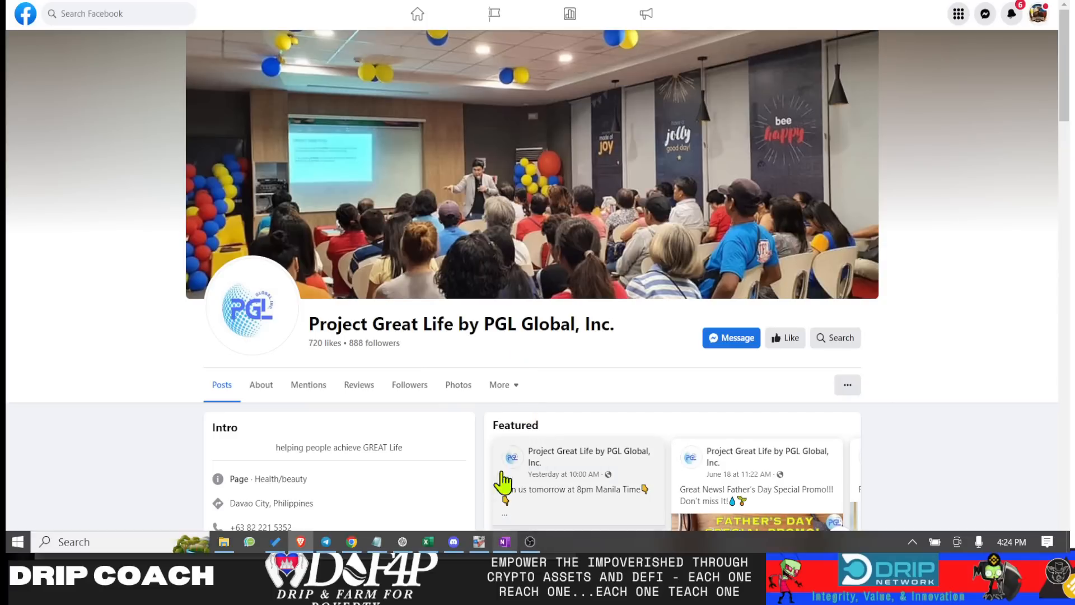
# Switch to the BscScan DRIP token tab filtered by the holder with an 18,396 DRIP balance.
pyautogui.hotkey('ctrl', 'Tab')
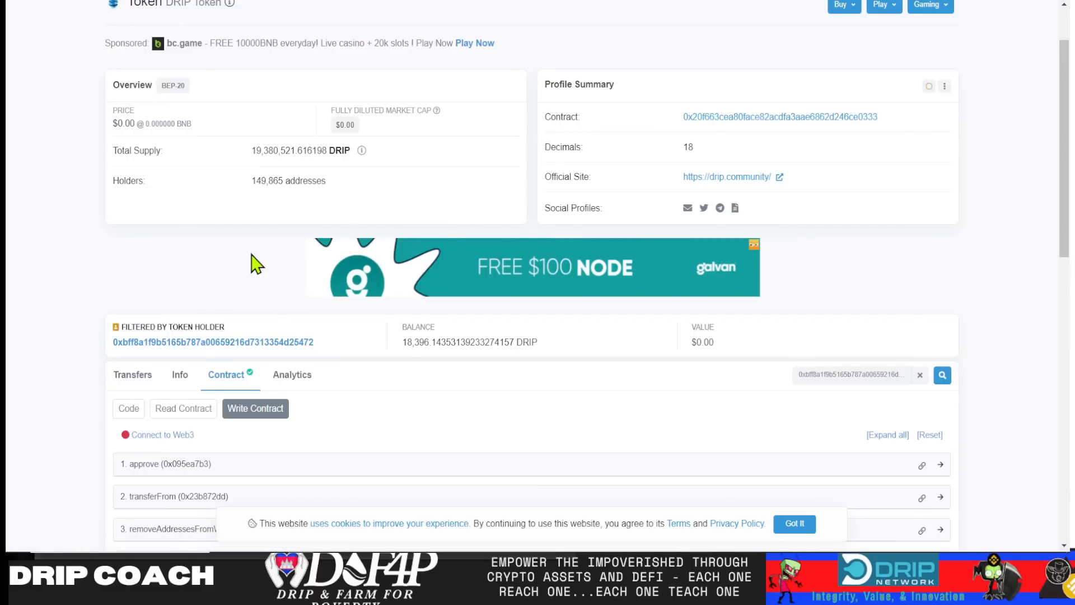
pyautogui.scroll(-1, 256, 264)
pyautogui.scroll(2, 256, 264)
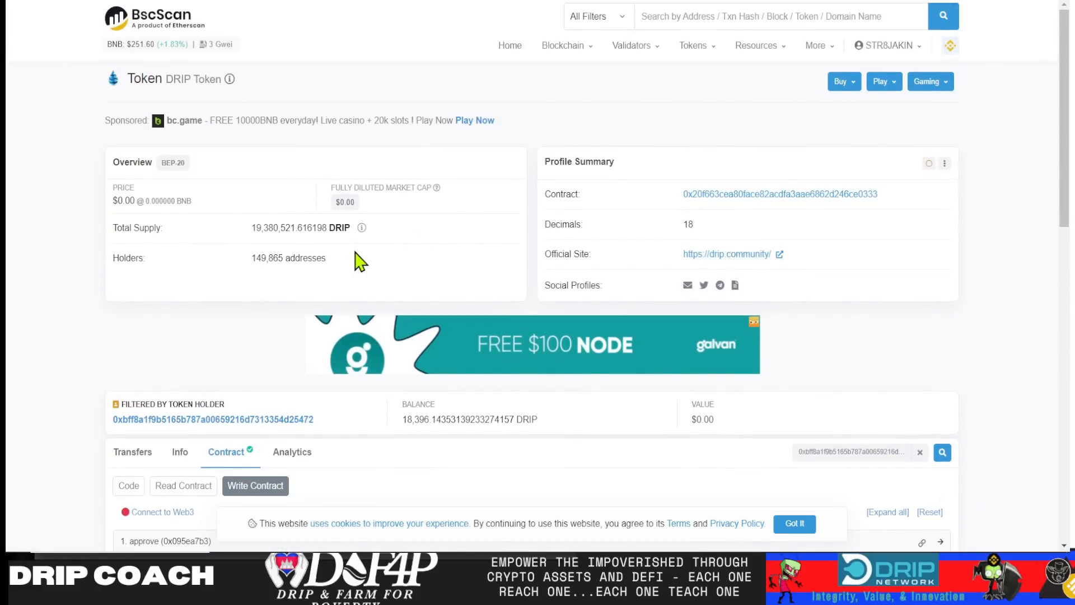